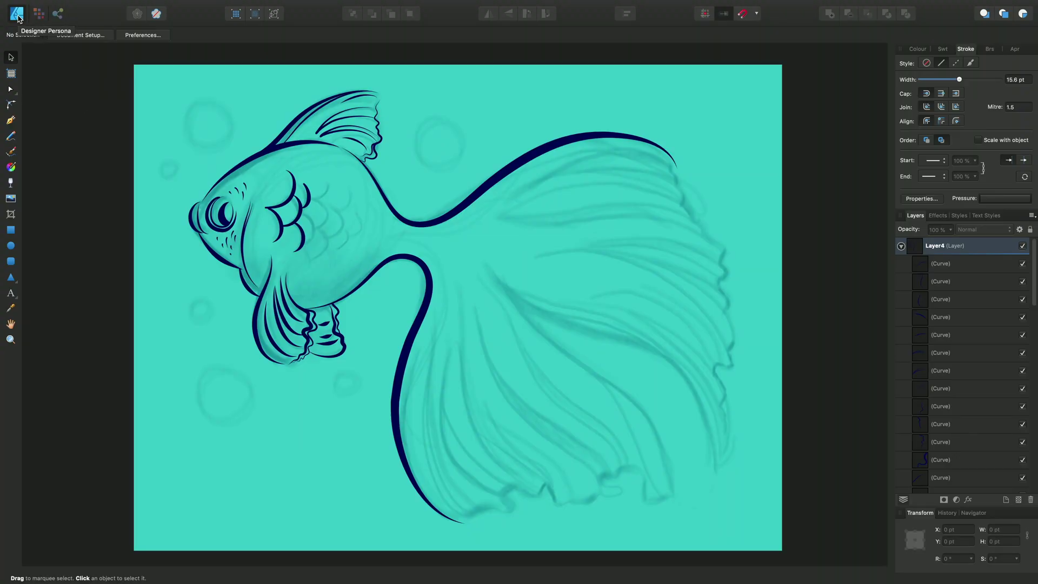
With the Pencil tool, draw a short dark-navy line down the middle of the fish's tail.
click(11, 137)
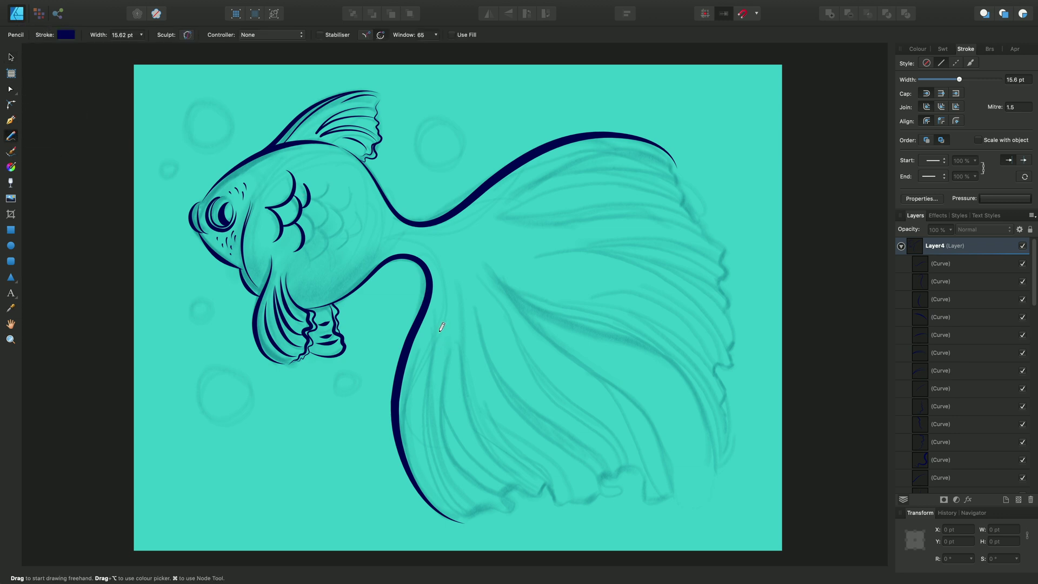
mouse_move(450, 299)
mouse_down()
mouse_move(454, 391)
mouse_move(477, 418)
mouse_up()
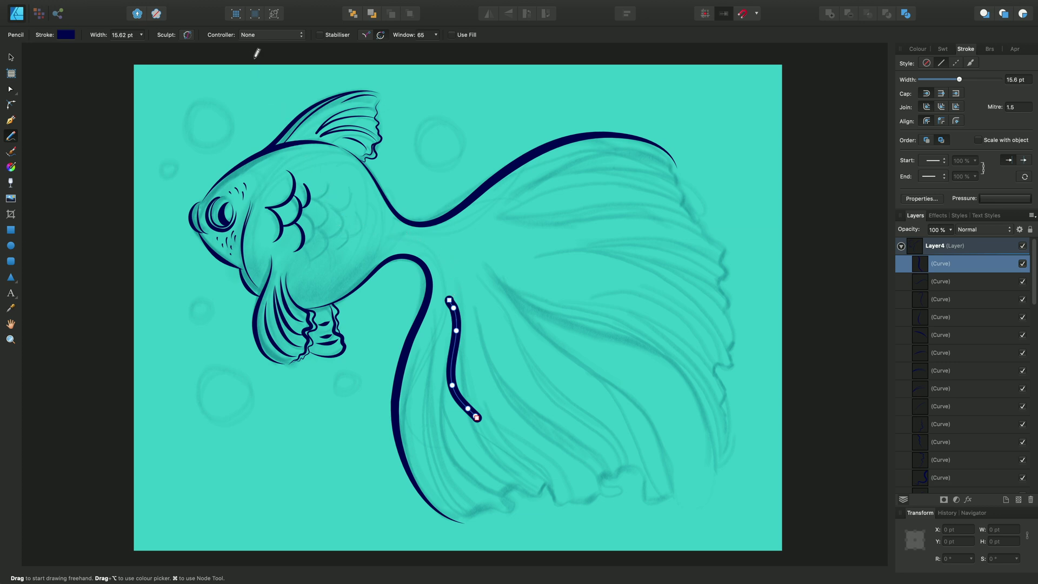
Set the pencil Controller to Pressure, then draw two tapering tail lines and a wavy bottom edge.
click(259, 38)
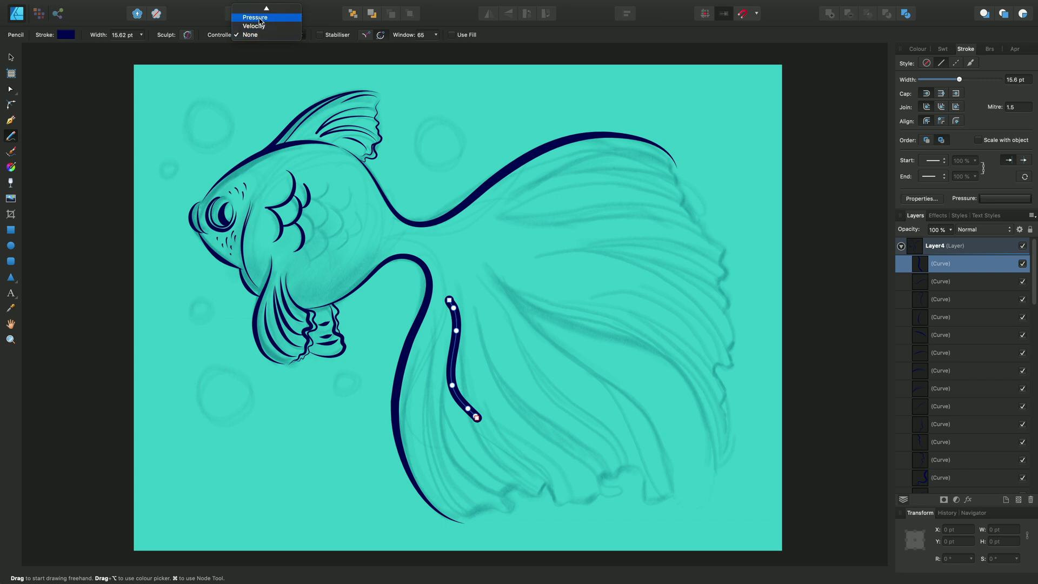
click(257, 18)
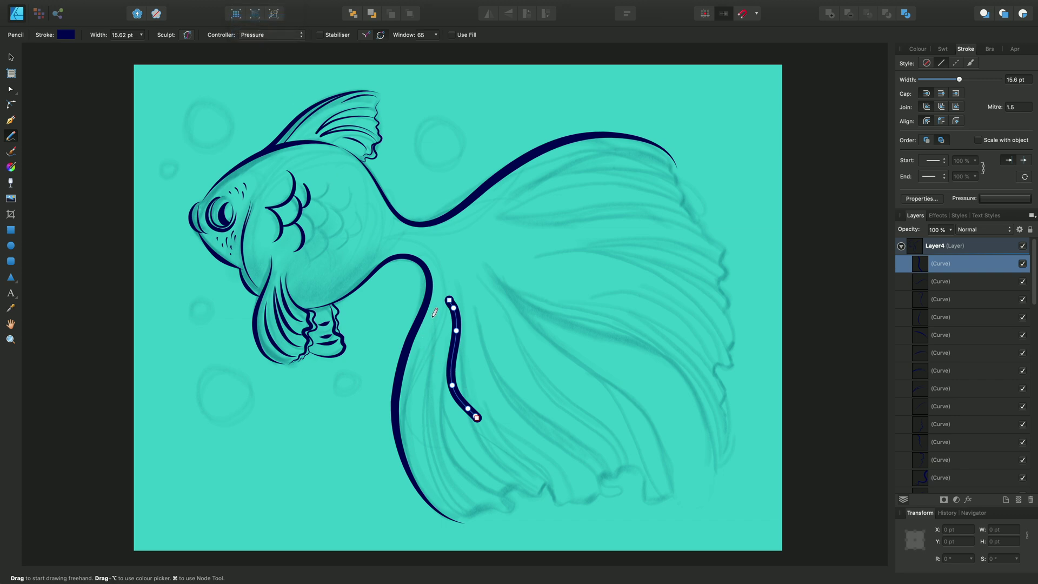
mouse_move(434, 315)
mouse_down()
mouse_move(435, 415)
mouse_move(468, 483)
mouse_up()
mouse_move(425, 337)
mouse_down()
mouse_move(416, 412)
mouse_move(453, 486)
mouse_up()
mouse_move(457, 522)
mouse_down()
mouse_move(507, 507)
mouse_move(506, 490)
mouse_move(542, 482)
mouse_move(563, 500)
mouse_up()
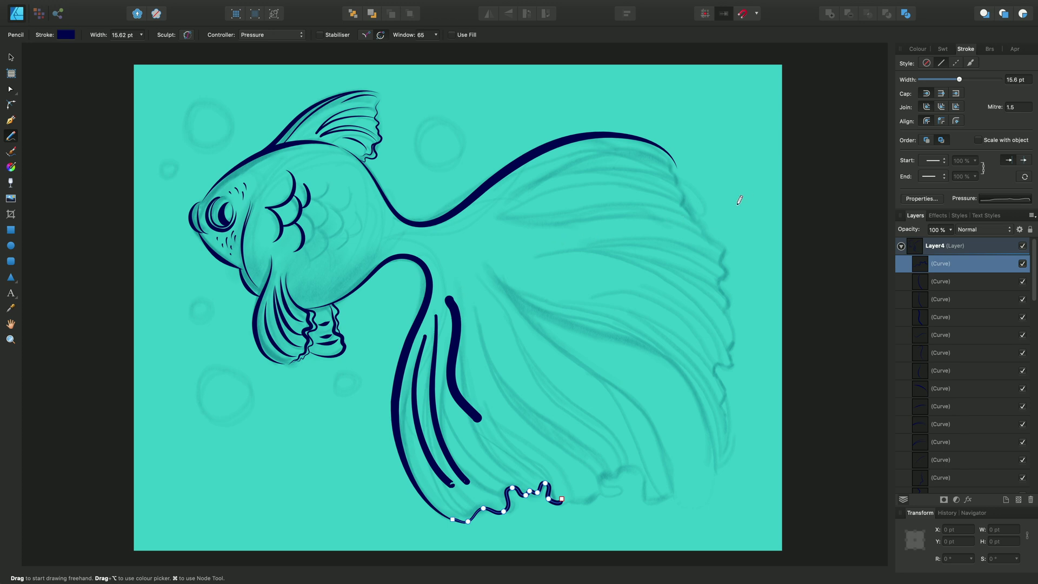
Set the Controller to None and reset the pressure profile to full width.
click(276, 36)
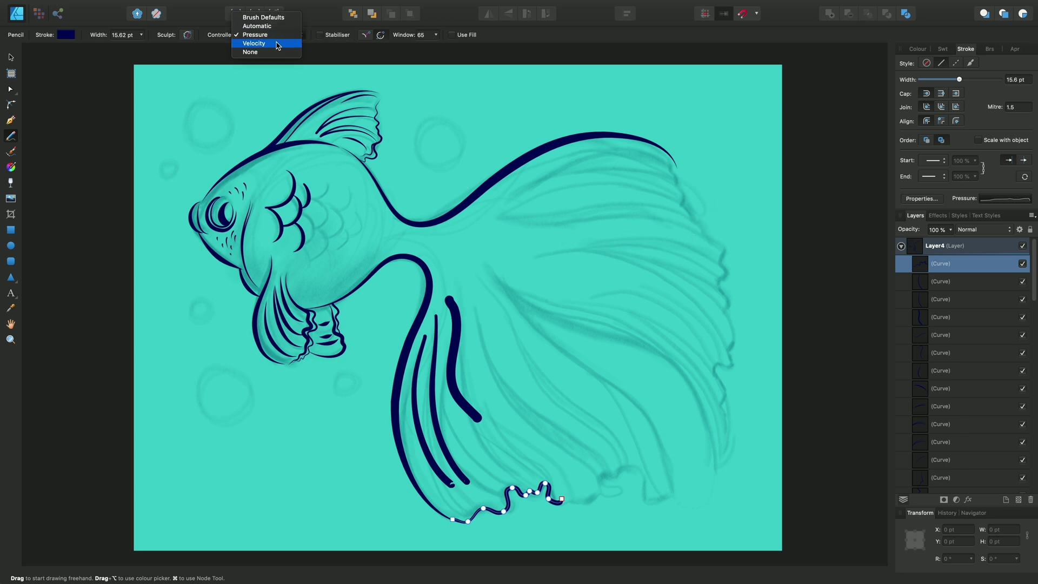
click(269, 52)
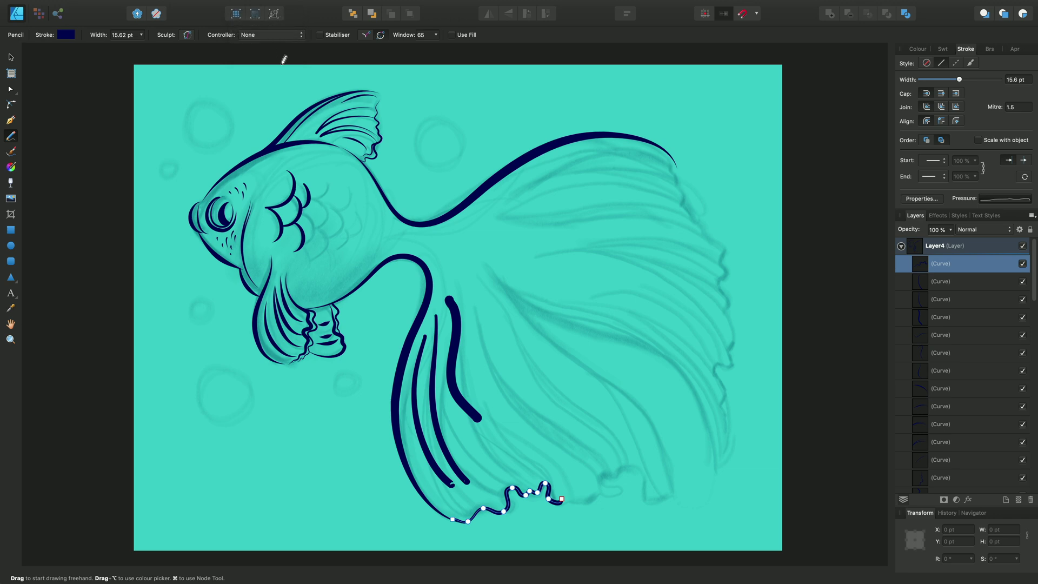
click(996, 200)
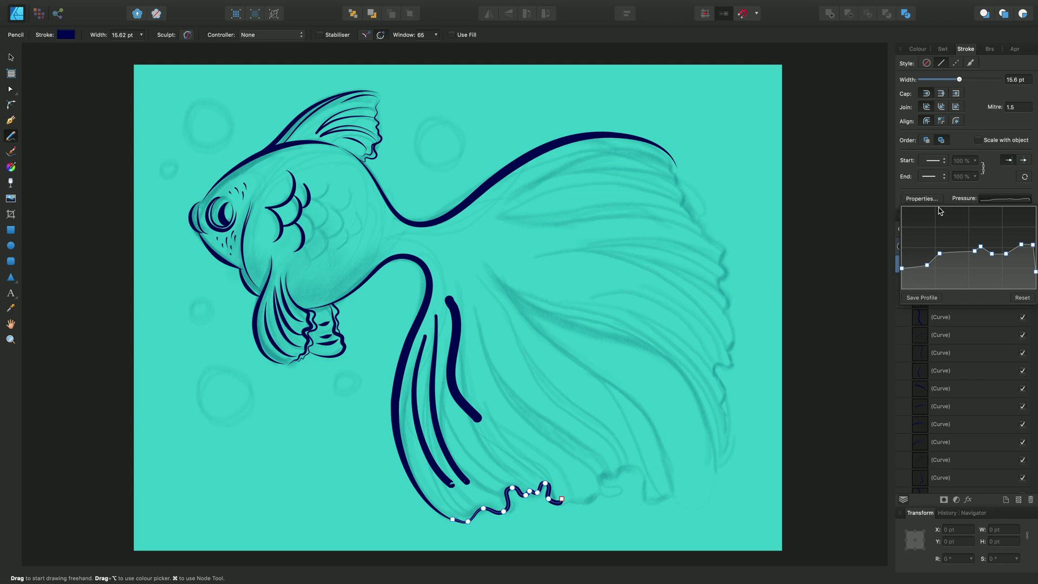
click(1023, 298)
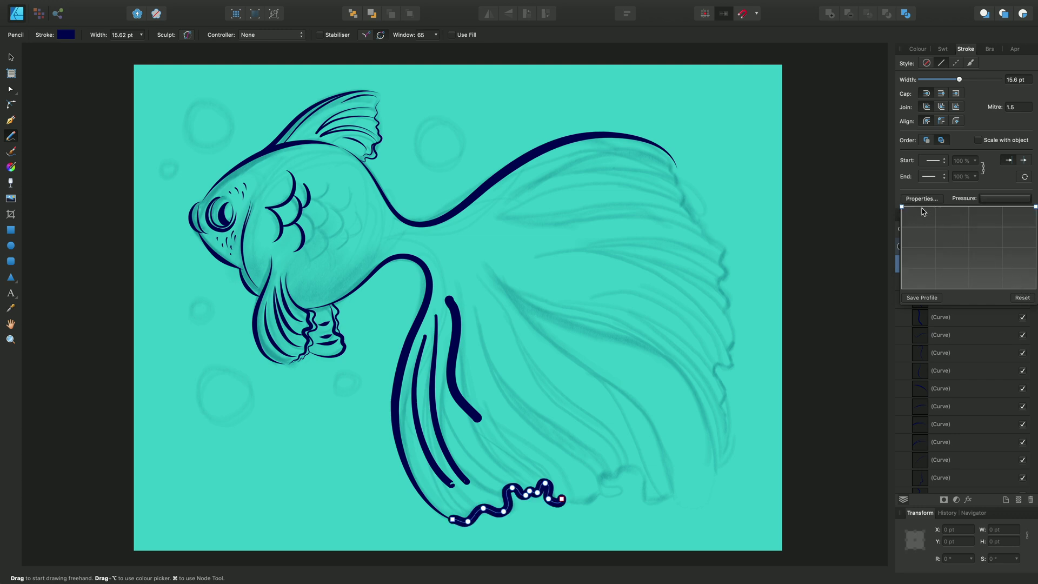
Reshape the pressure curve so the stroke starts thin and swells toward the middle.
mouse_move(907, 207)
mouse_down()
mouse_move(908, 229)
mouse_move(930, 250)
mouse_move(959, 254)
mouse_move(966, 217)
mouse_move(1004, 259)
mouse_move(1004, 238)
mouse_up()
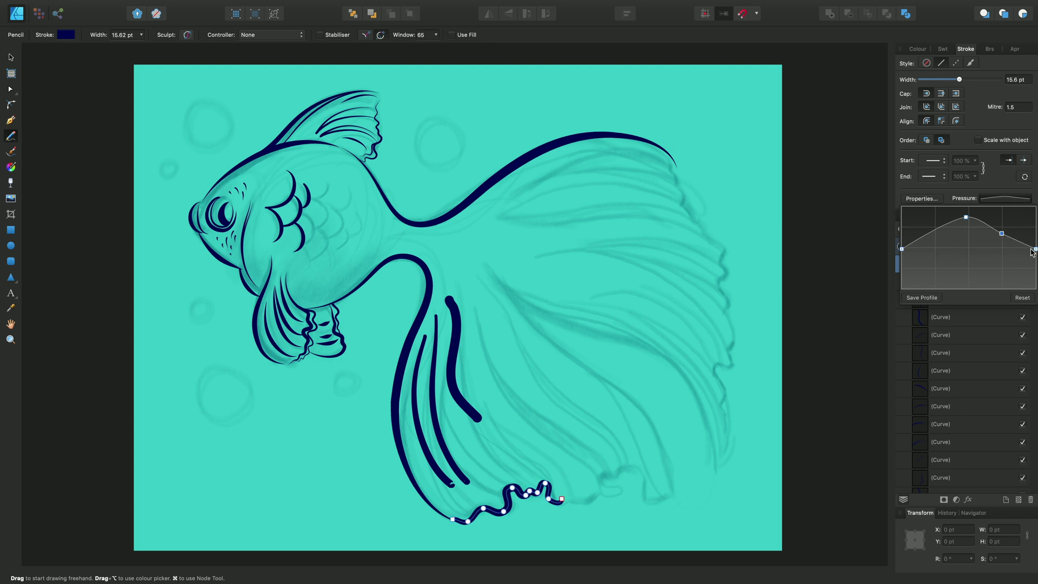
drag(902, 249, 902, 265)
drag(1036, 249, 1035, 267)
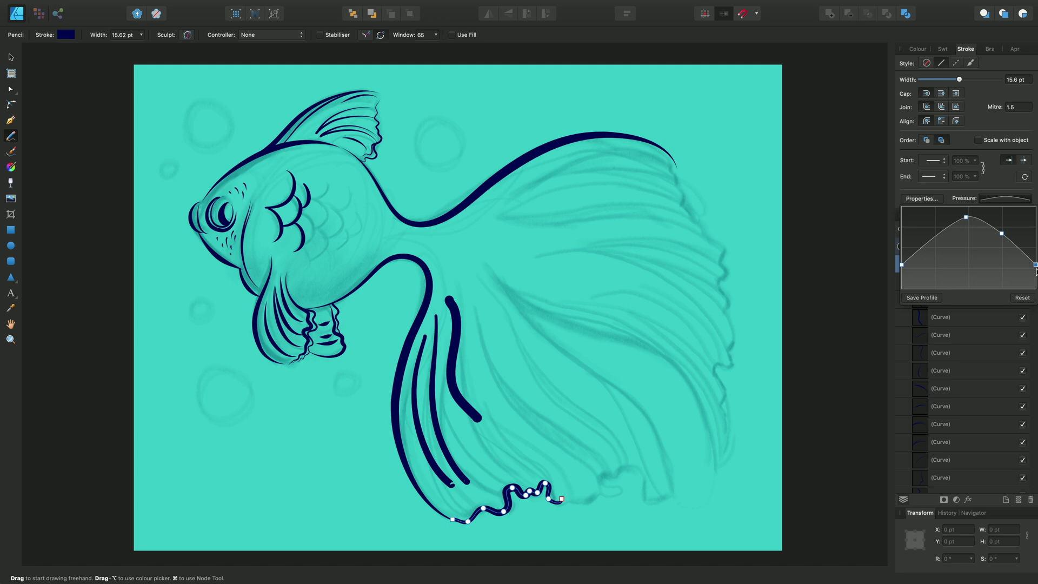
mouse_move(1037, 265)
mouse_down()
mouse_move(1036, 233)
mouse_move(1034, 276)
mouse_move(1036, 224)
mouse_up()
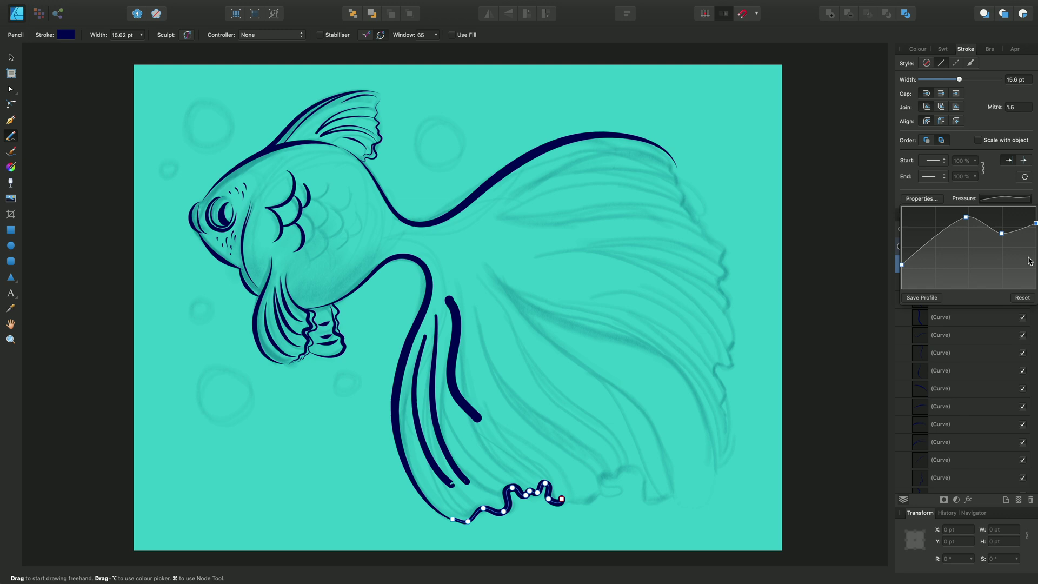
Draw two long test fin lines down and across the tail.
mouse_move(474, 297)
mouse_down()
mouse_move(506, 390)
mouse_move(597, 480)
mouse_move(502, 304)
mouse_move(629, 440)
mouse_move(637, 486)
mouse_up()
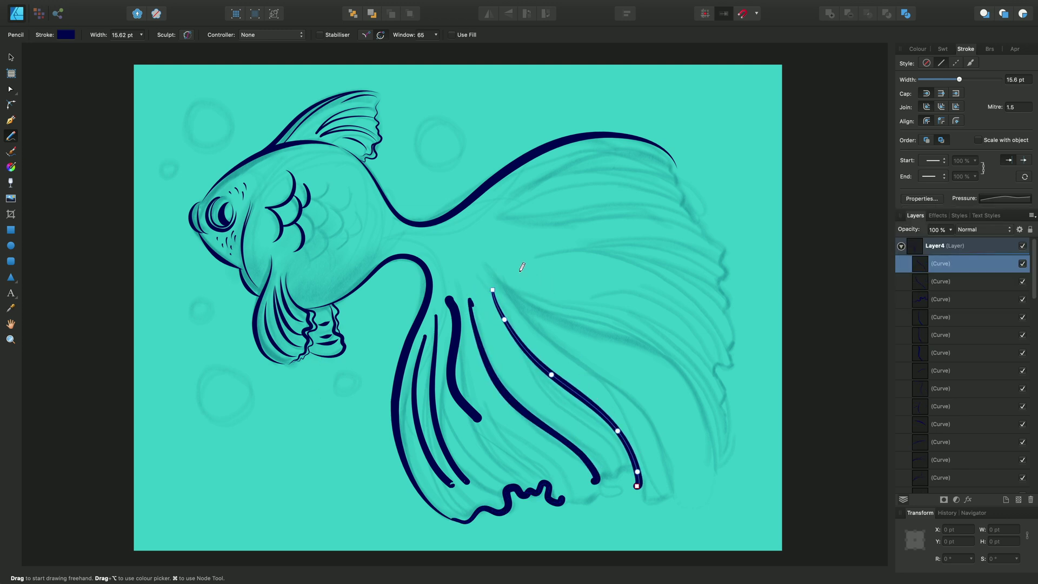
mouse_move(518, 273)
mouse_down()
mouse_move(545, 319)
mouse_move(661, 408)
mouse_move(678, 457)
mouse_move(672, 487)
mouse_up()
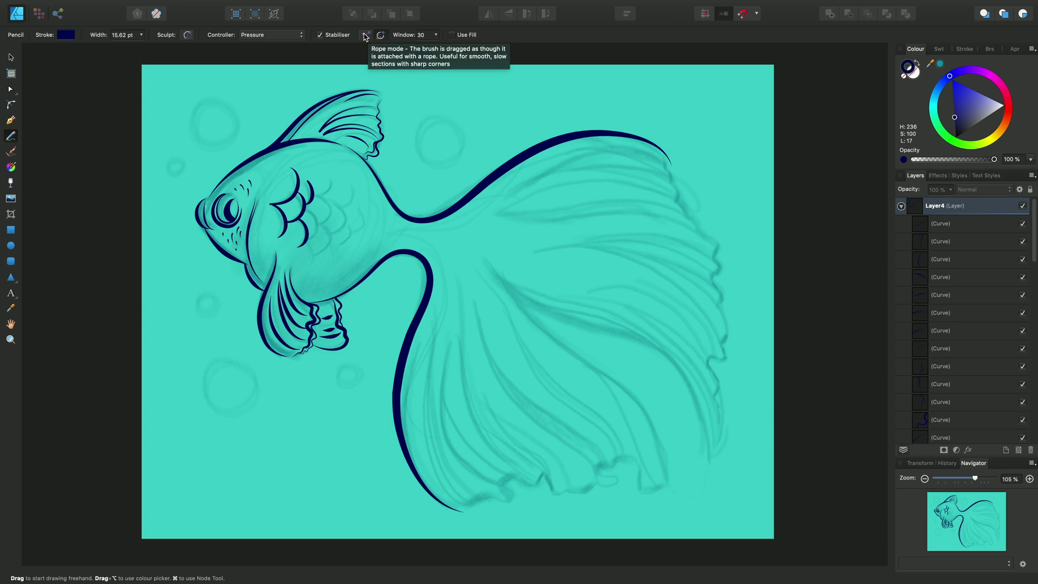
Switch the stabiliser to Rope mode and draw two smooth fin lines down the tail.
click(367, 35)
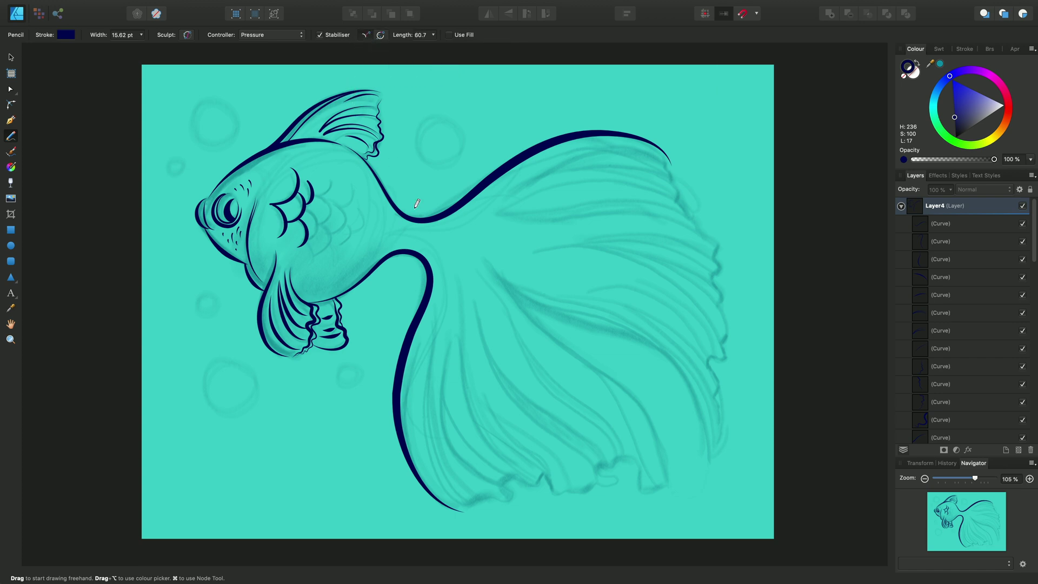
mouse_move(443, 263)
mouse_down()
mouse_move(431, 414)
mouse_move(464, 477)
mouse_move(511, 503)
mouse_up()
mouse_move(456, 269)
mouse_down()
mouse_move(461, 351)
mouse_move(486, 430)
mouse_move(535, 469)
mouse_move(570, 476)
mouse_move(538, 449)
mouse_move(490, 374)
mouse_move(481, 287)
mouse_up()
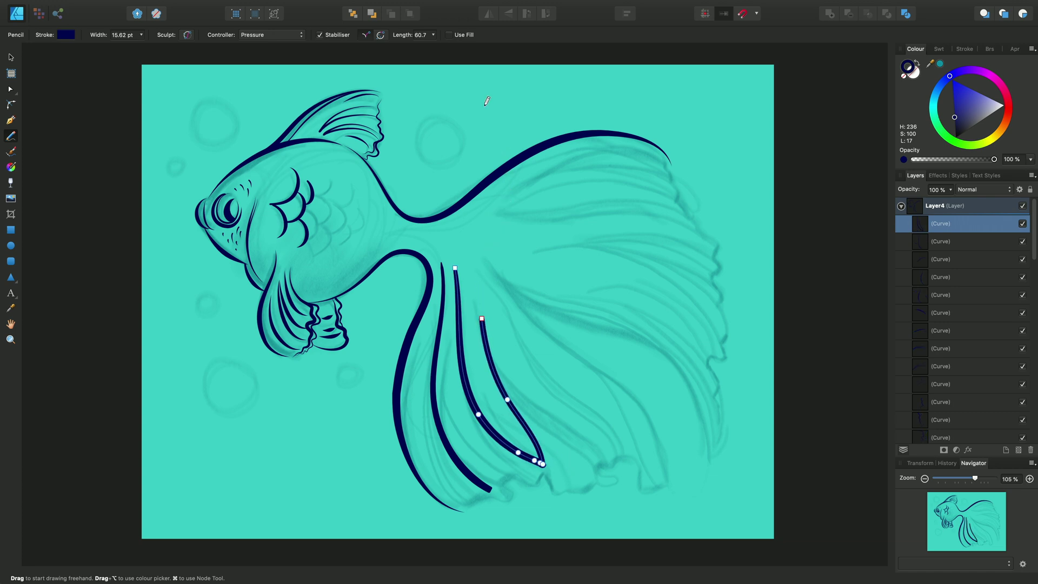
Set the rope length to 24.9, then 121, drawing a long fin line across the tail after each.
click(433, 35)
drag(436, 47, 409, 48)
mouse_move(493, 265)
mouse_down()
mouse_move(556, 328)
mouse_move(669, 365)
mouse_move(700, 390)
mouse_move(711, 433)
mouse_up()
click(433, 35)
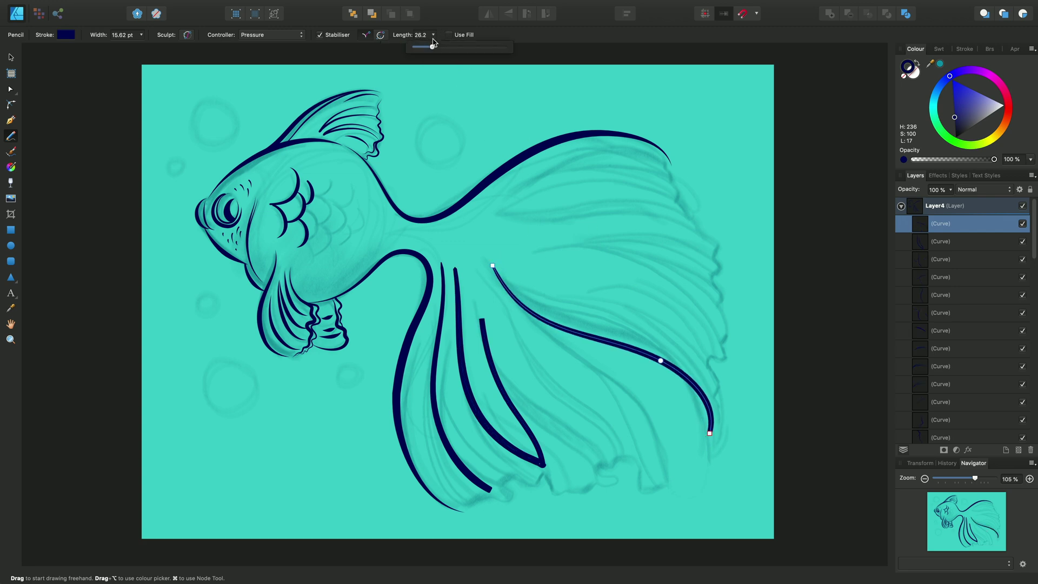
drag(433, 47, 499, 47)
mouse_move(502, 244)
mouse_down()
mouse_move(589, 287)
mouse_move(644, 289)
mouse_move(727, 322)
mouse_move(759, 366)
mouse_move(756, 378)
mouse_move(749, 372)
mouse_up()
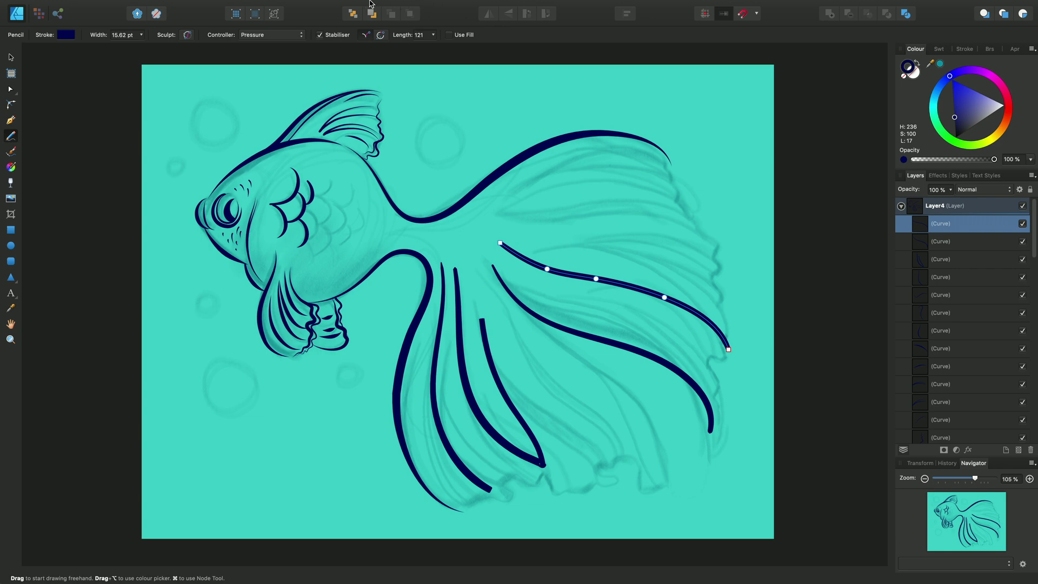
Switch the stabiliser to Window mode; draw an upper-tail spiral and wavy right and bottom fin edges.
click(366, 35)
mouse_move(495, 214)
mouse_down()
mouse_move(586, 177)
mouse_move(627, 174)
mouse_move(647, 190)
mouse_move(648, 220)
mouse_move(617, 230)
mouse_move(631, 207)
mouse_up()
drag(670, 160, 664, 167)
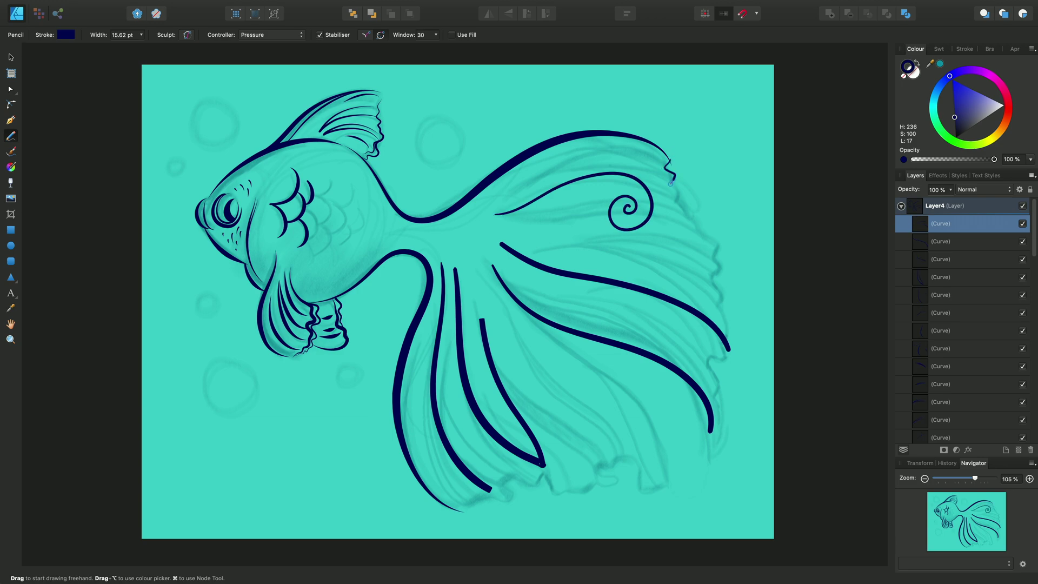
drag(708, 238, 729, 349)
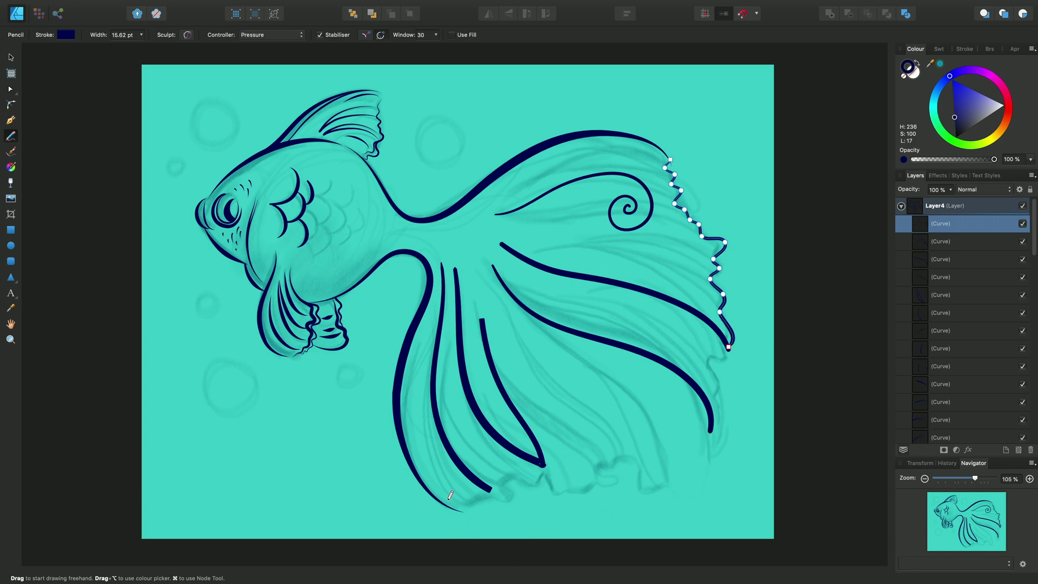
mouse_move(449, 500)
mouse_down()
mouse_move(516, 503)
mouse_move(508, 488)
mouse_move(519, 477)
mouse_move(537, 486)
mouse_move(550, 477)
mouse_move(556, 499)
mouse_move(600, 486)
mouse_move(594, 464)
mouse_move(621, 455)
mouse_move(638, 495)
mouse_move(668, 481)
mouse_move(648, 418)
mouse_move(547, 355)
mouse_up()
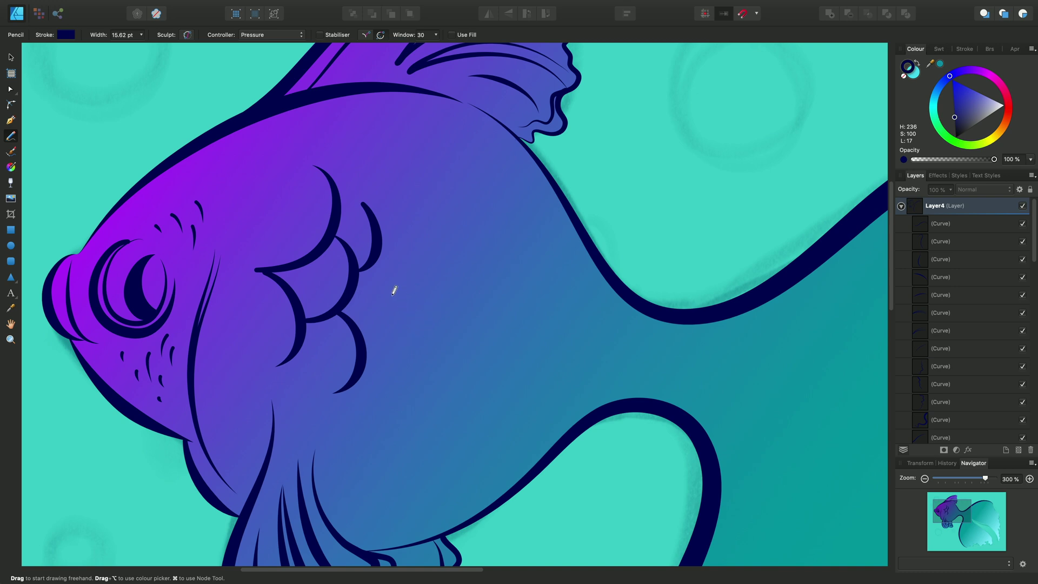
Draw a curved body stroke, enable Use Fill, and draw a cyan-filled crescent on the body.
mouse_move(389, 290)
mouse_down()
mouse_move(458, 269)
mouse_move(476, 310)
mouse_move(439, 352)
mouse_move(422, 321)
mouse_move(378, 313)
mouse_up()
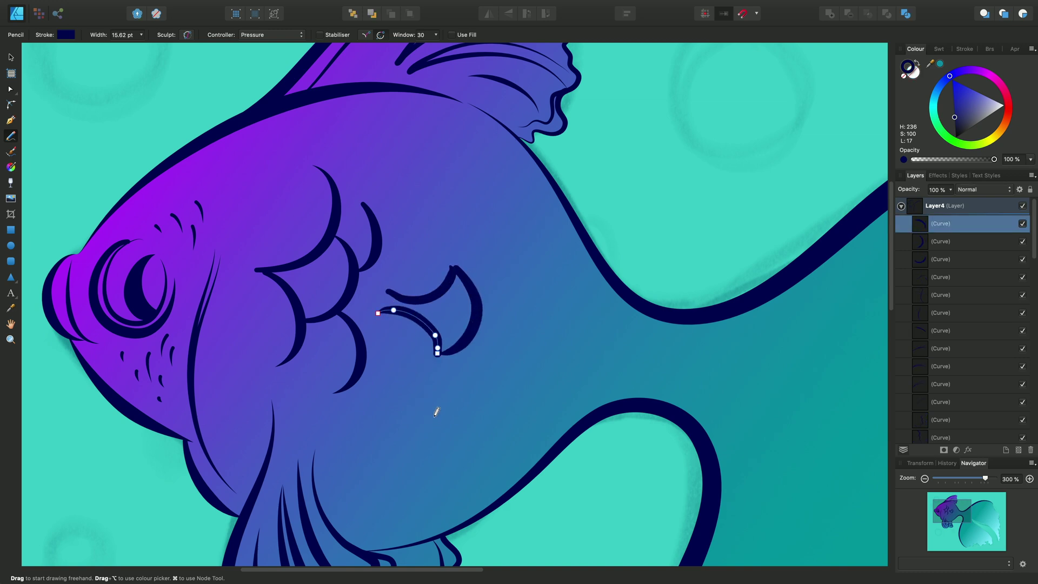
click(452, 36)
mouse_move(407, 211)
mouse_down()
mouse_move(457, 160)
mouse_move(495, 209)
mouse_move(465, 250)
mouse_move(404, 213)
mouse_up()
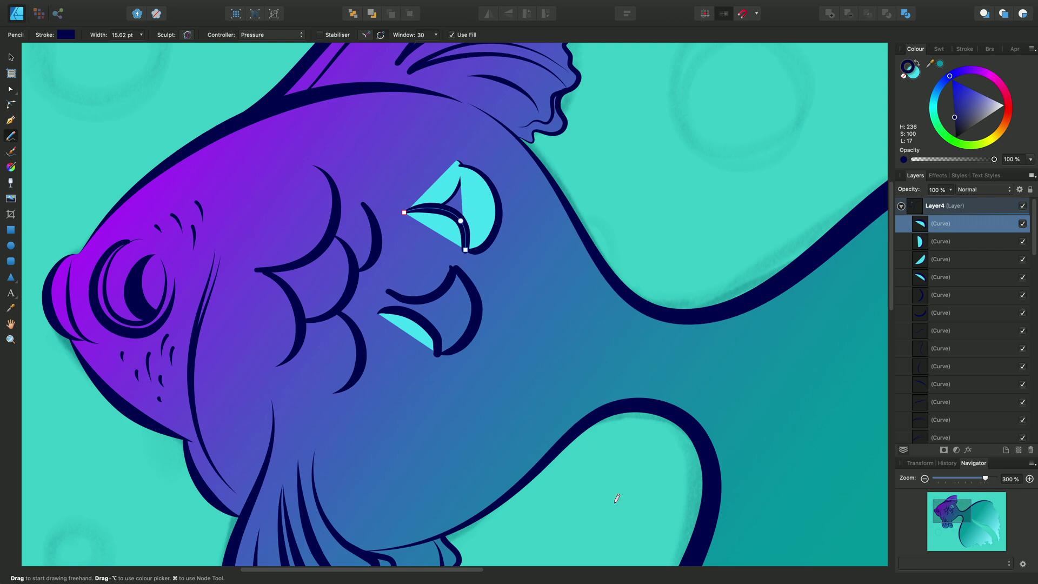
Undo the two filled strokes and redraw one cyan-filled shape with a crescent-shaped lower edge.
key(super+z)
key(super+z)
key(super+z)
key(super+z)
key(super+z)
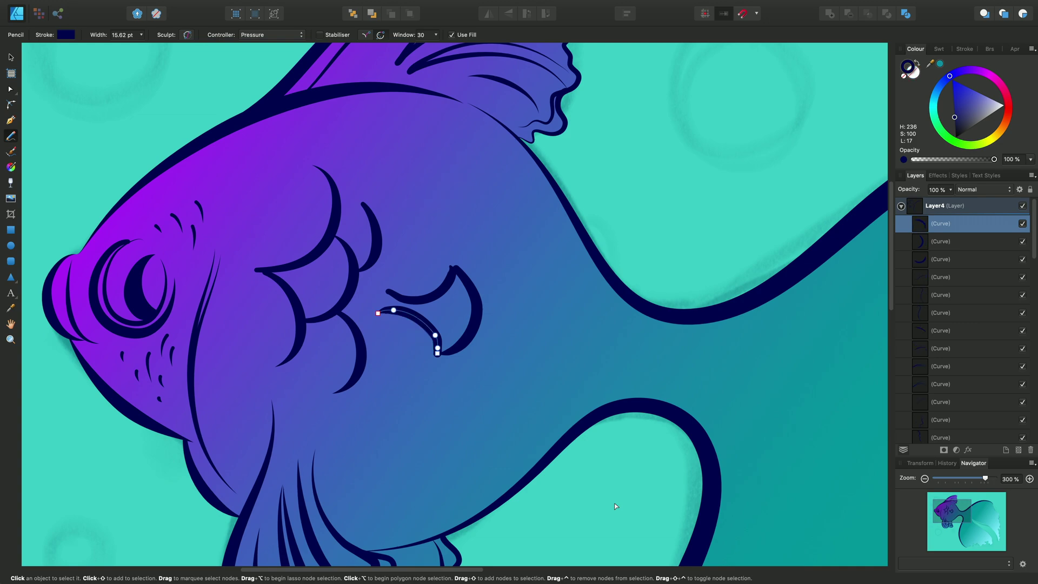
key(super+z)
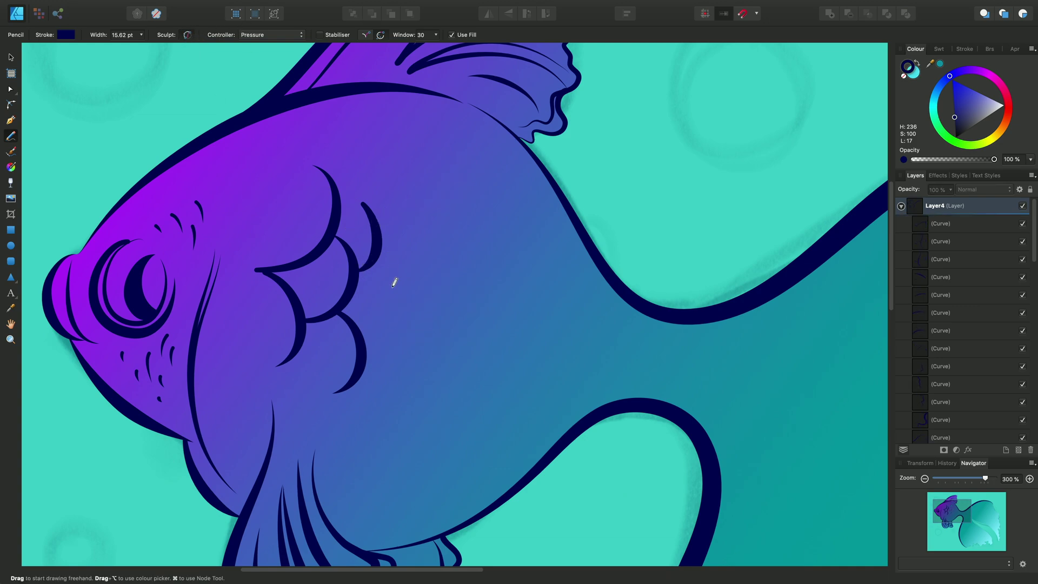
mouse_move(386, 290)
mouse_down()
mouse_move(415, 289)
mouse_move(436, 255)
mouse_move(460, 269)
mouse_move(442, 336)
mouse_move(424, 316)
mouse_move(375, 301)
mouse_up()
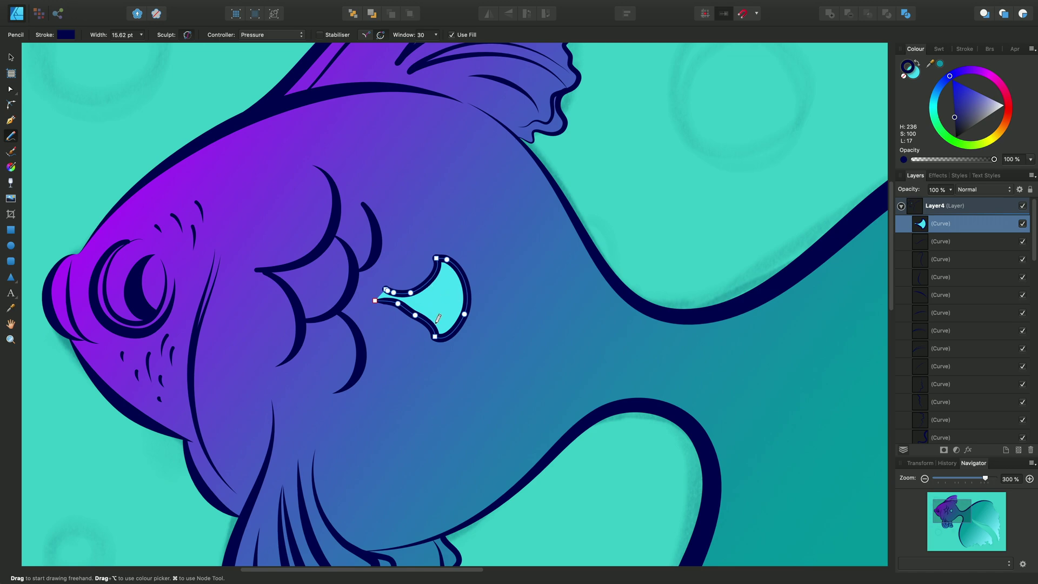
mouse_move(436, 334)
mouse_down()
mouse_move(419, 300)
mouse_move(387, 292)
mouse_up()
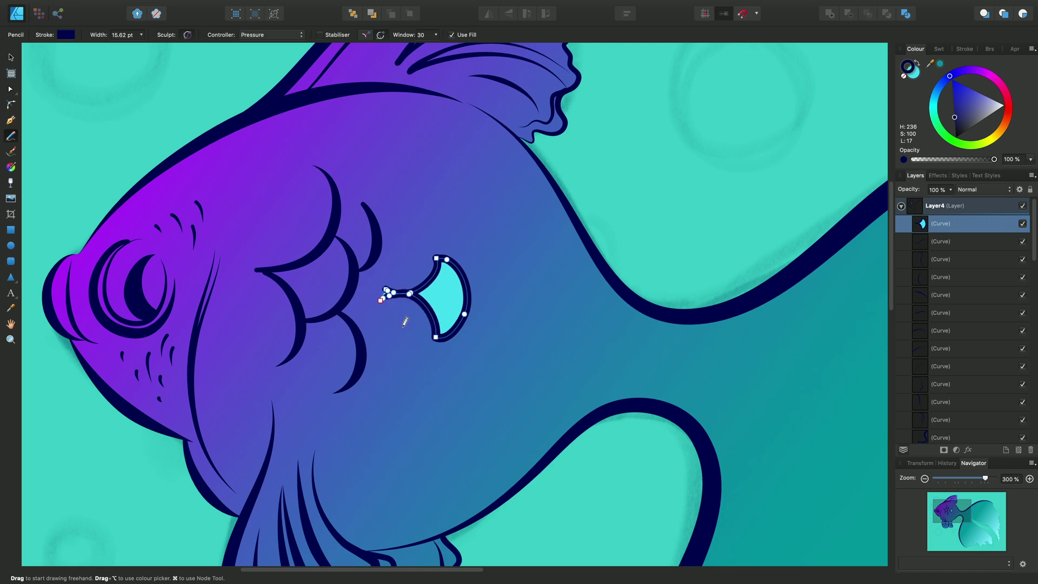